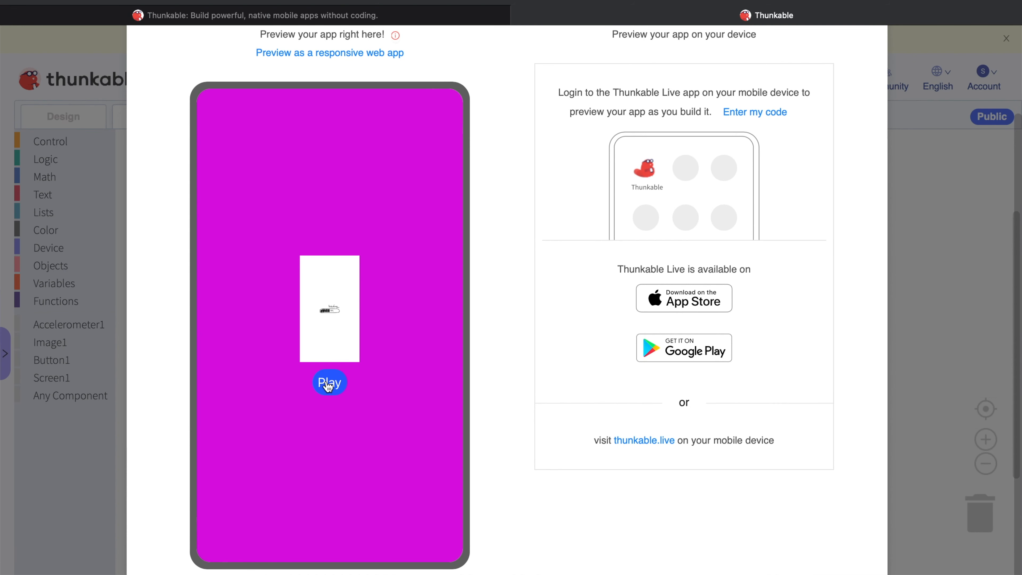
Test the Play button twice in the finished app's preview
click(328, 383)
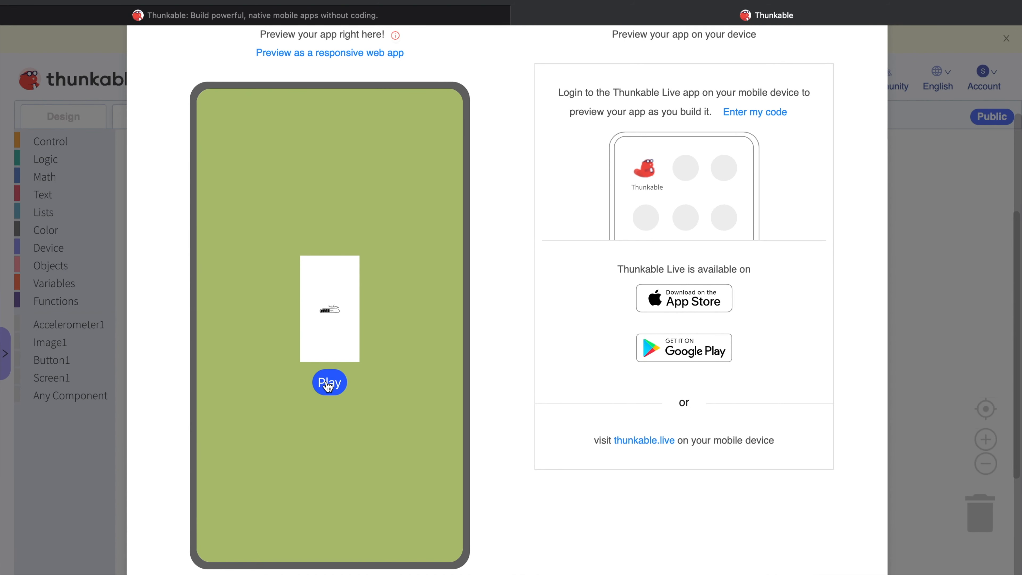
click(328, 383)
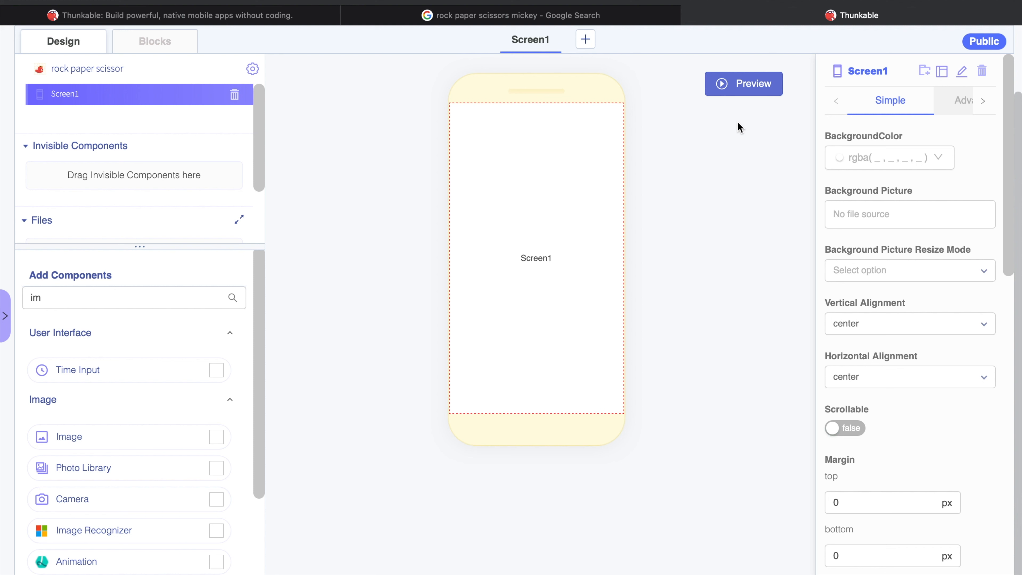
Switch to the Google image results for "rock paper scissors mickey" and browse the hand pictures
click(640, 16)
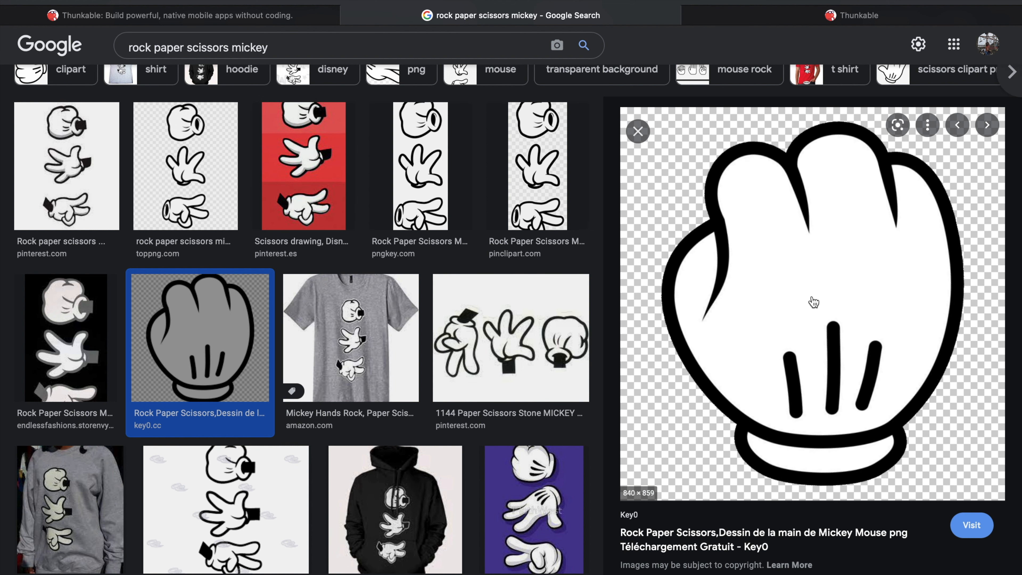
scroll(813, 302, down, 5)
click(719, 474)
scroll(719, 474, down, 5)
click(702, 387)
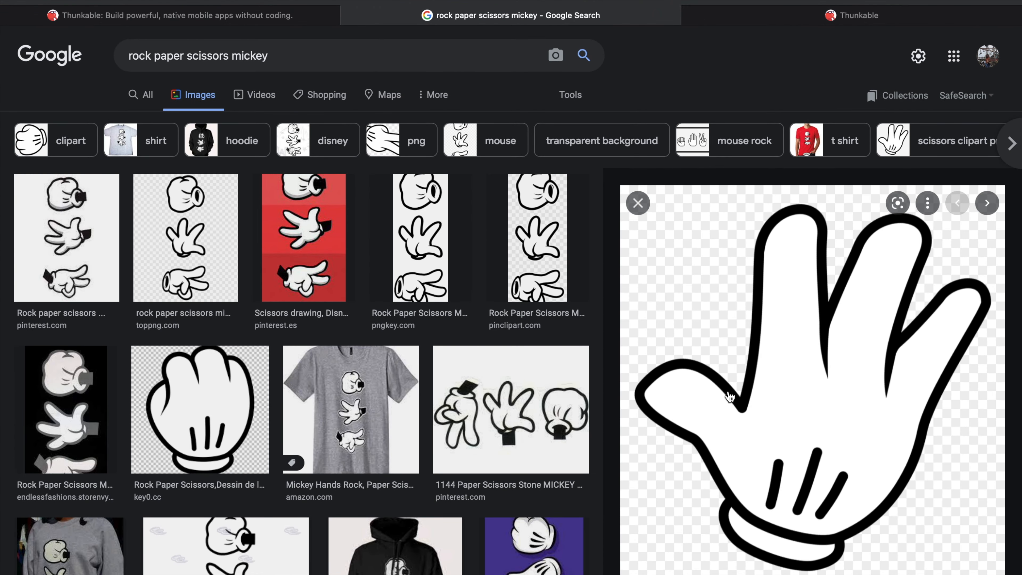
scroll(730, 397, down, 1)
right_click(757, 342)
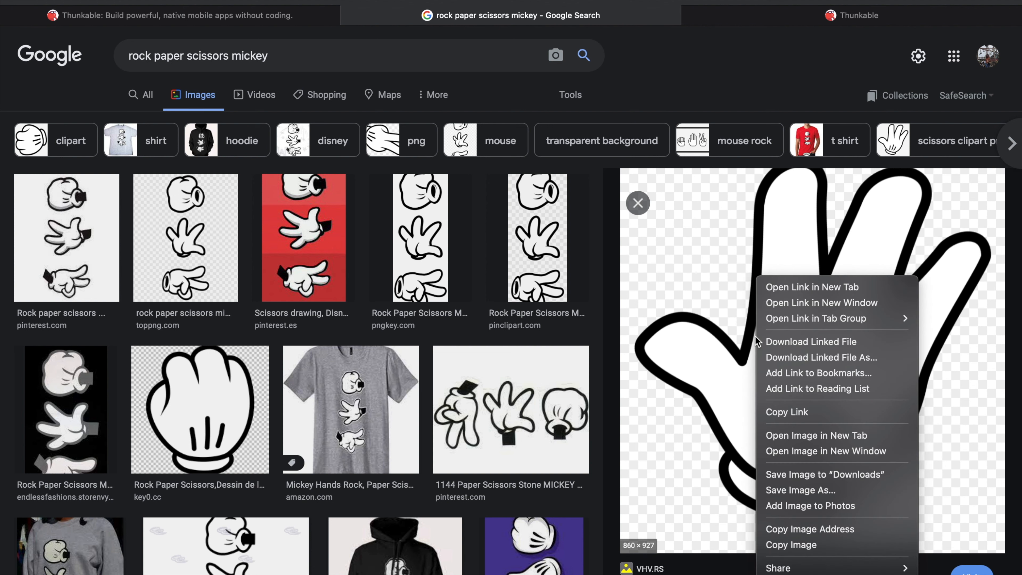
click(780, 491)
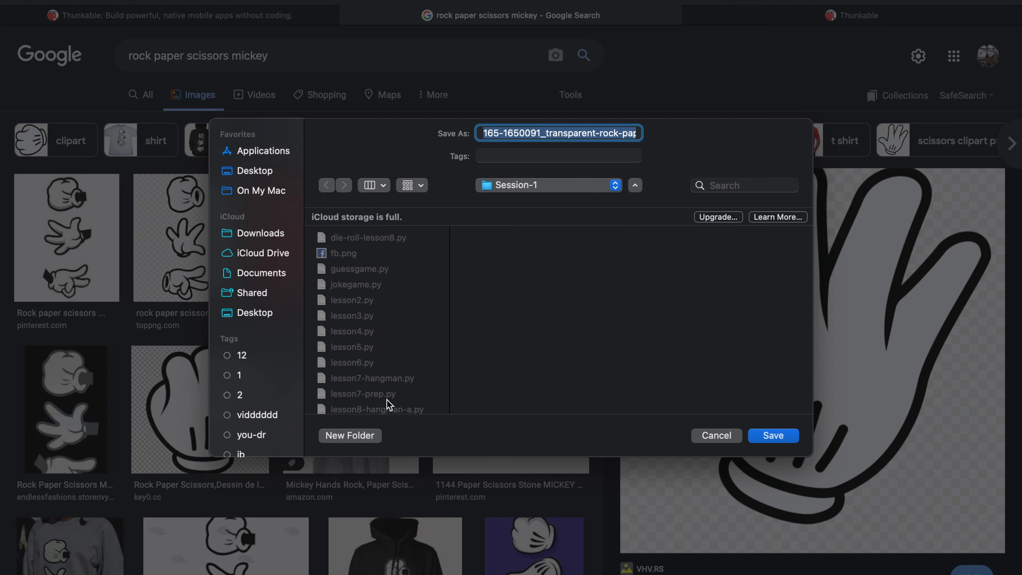
click(708, 436)
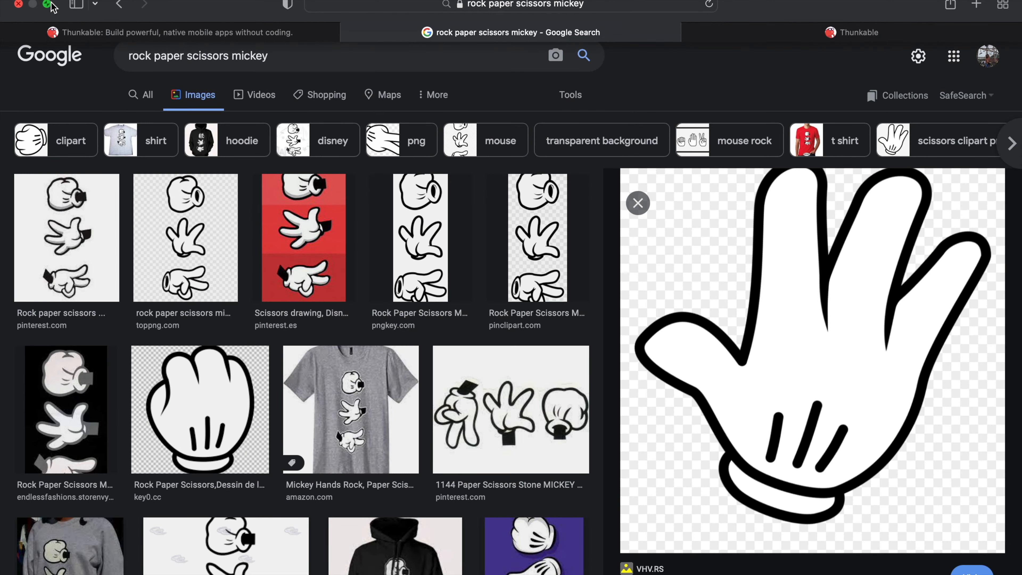
Check the saved pictures in the RockPaperScissor folder in Finder and return to the browser
click(46, 4)
click(496, 7)
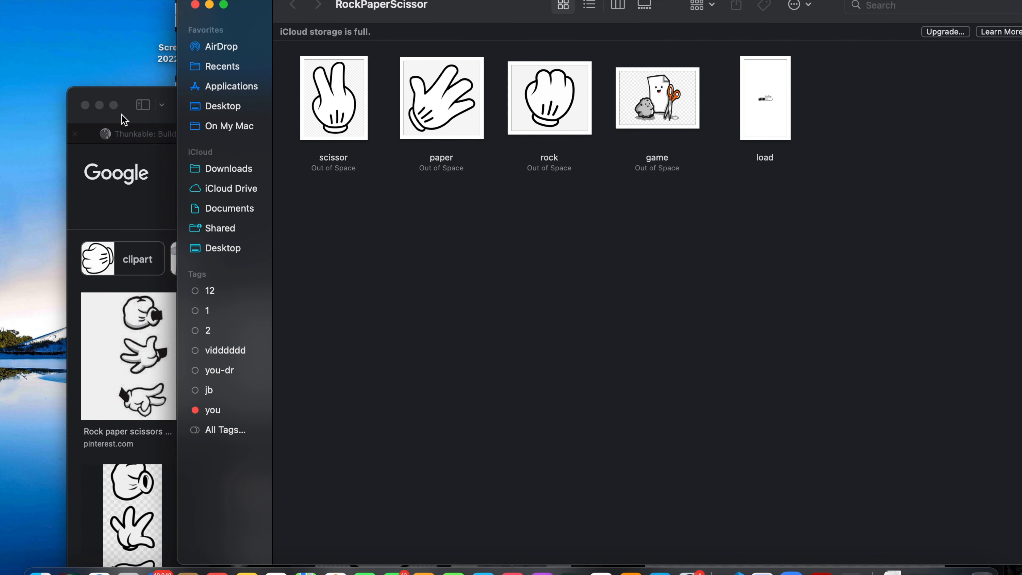
click(113, 106)
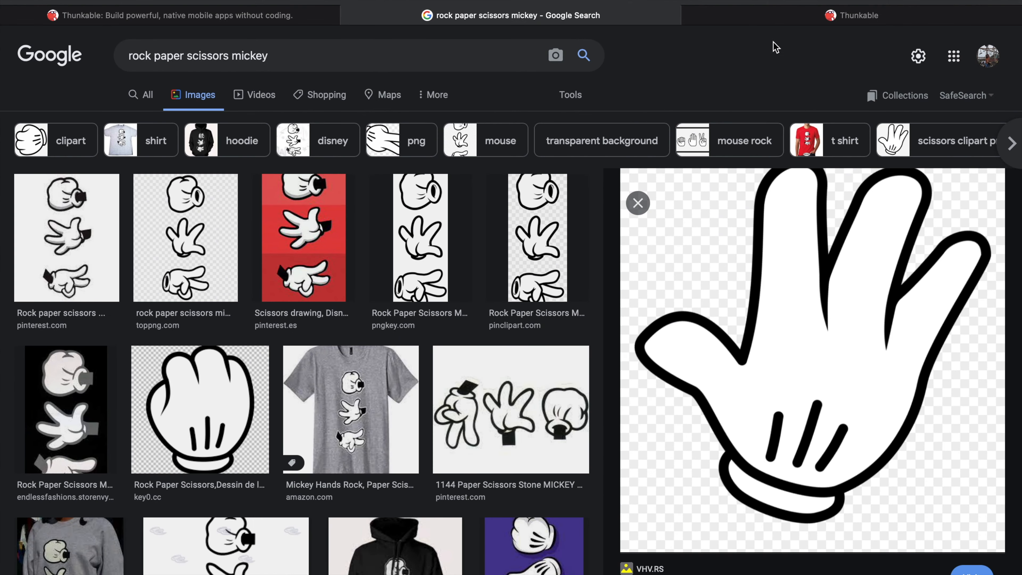
Switch to the Thunkable project and upload the game, load, paper, rock and scissor images from the Desktop's RockPaperScissor folder
click(791, 17)
scroll(71, 211, down, 2)
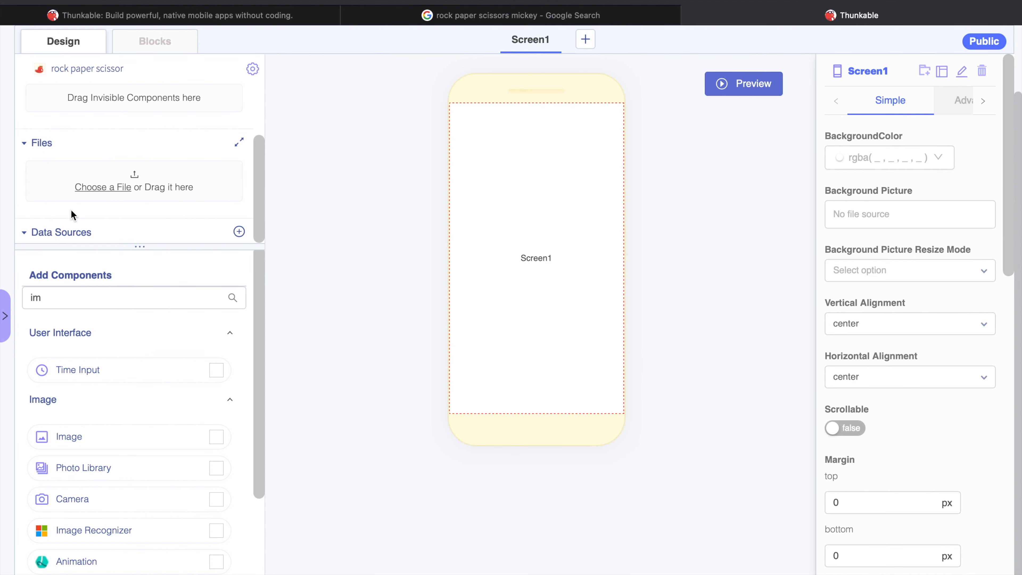
click(109, 193)
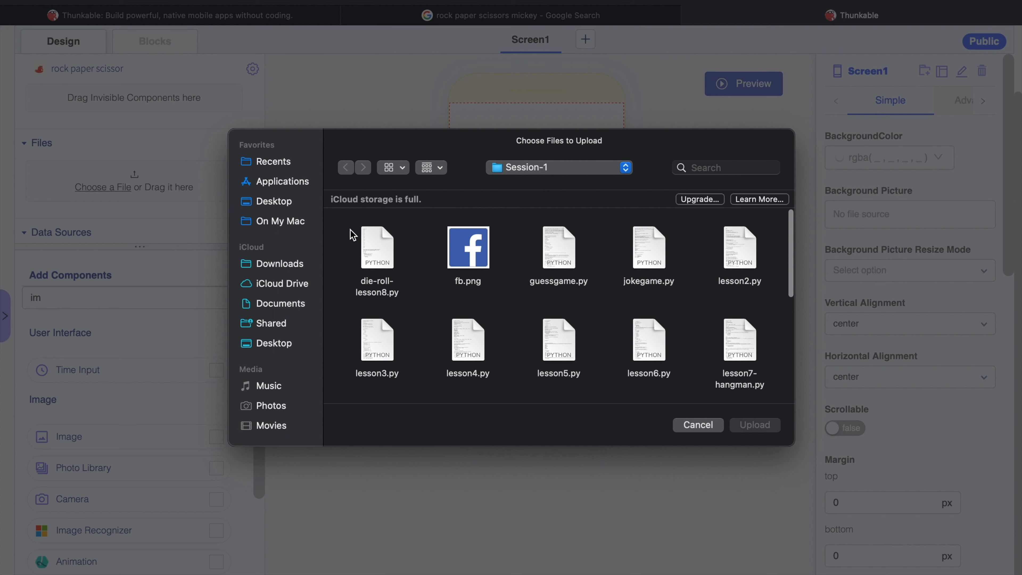
click(277, 201)
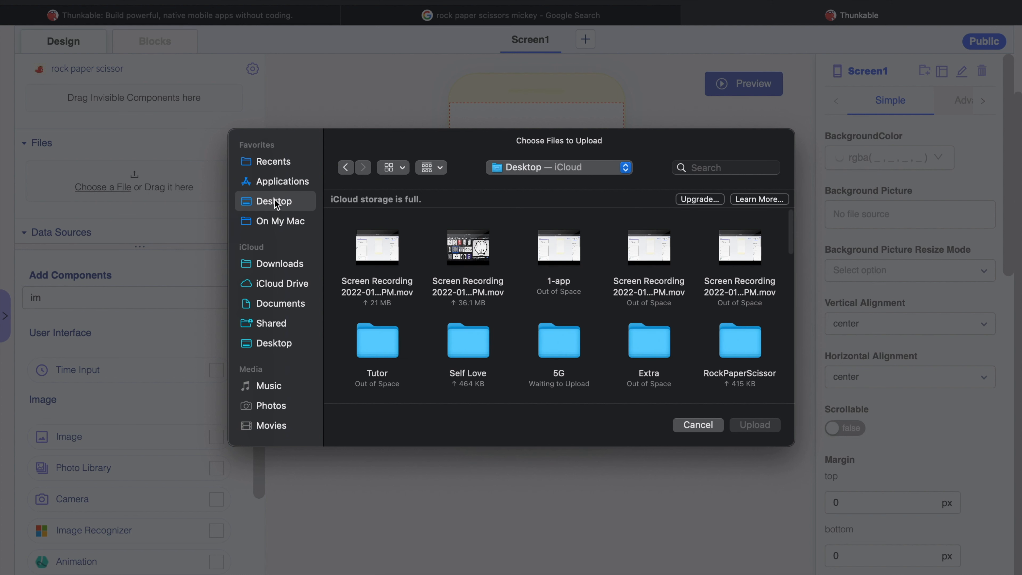
scroll(393, 261, down, 3)
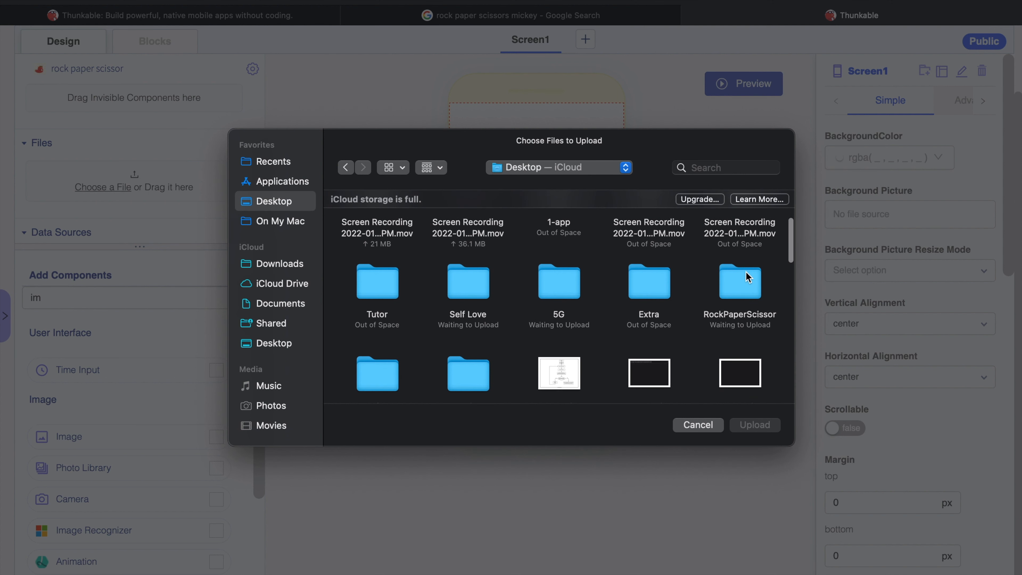
double_click(745, 271)
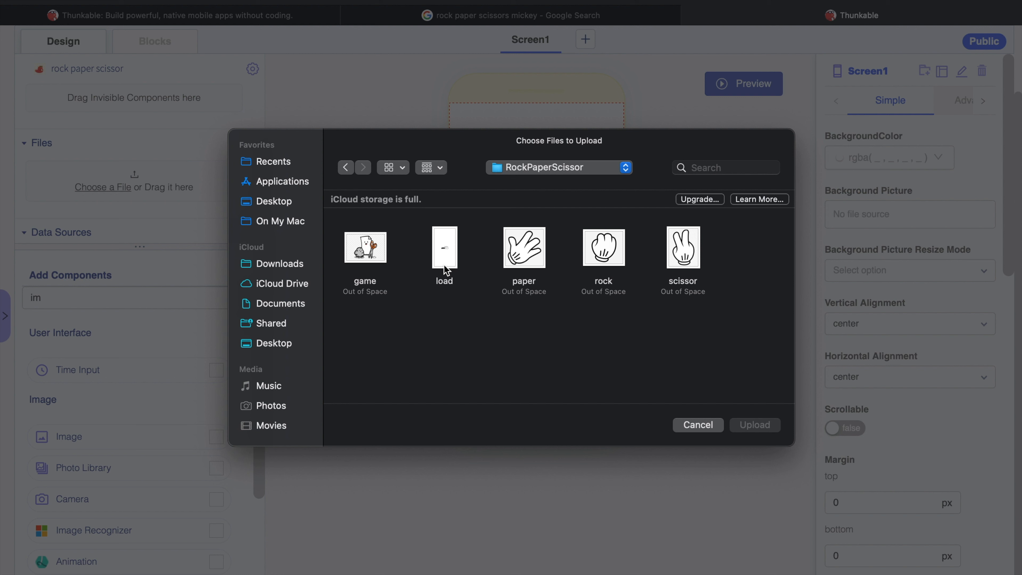
click(381, 254)
click(770, 429)
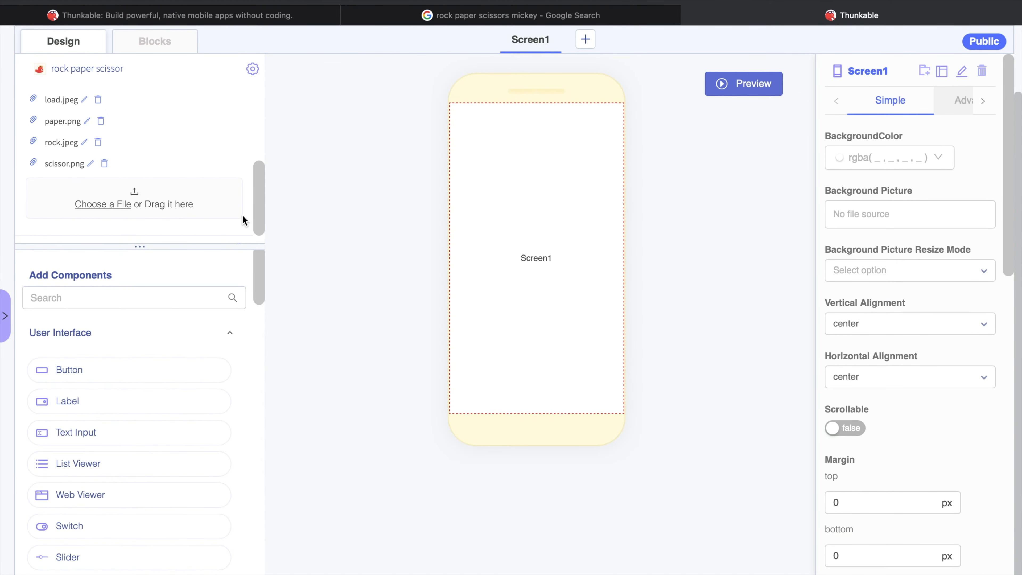
scroll(248, 141, up, 5)
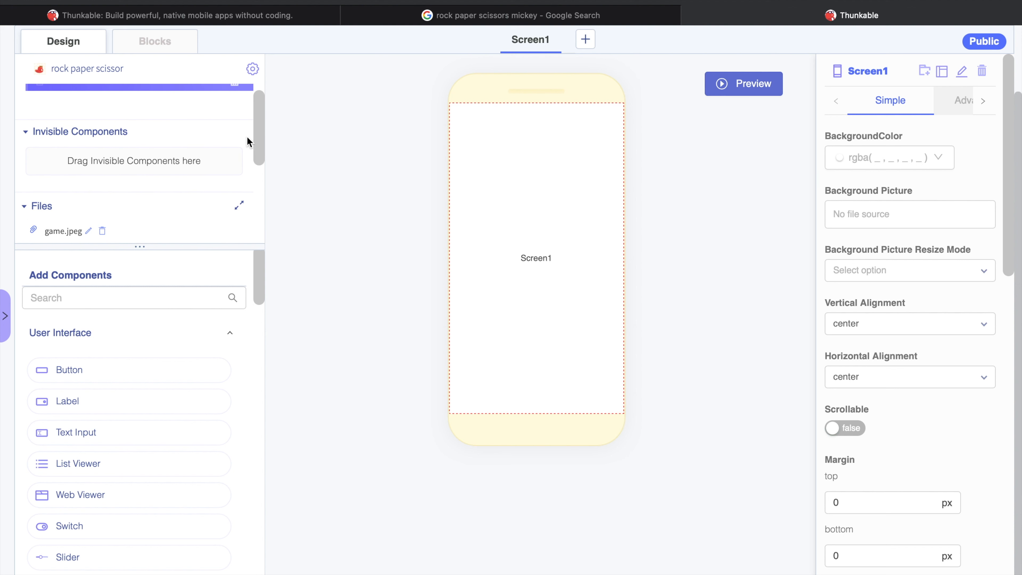
click(127, 299)
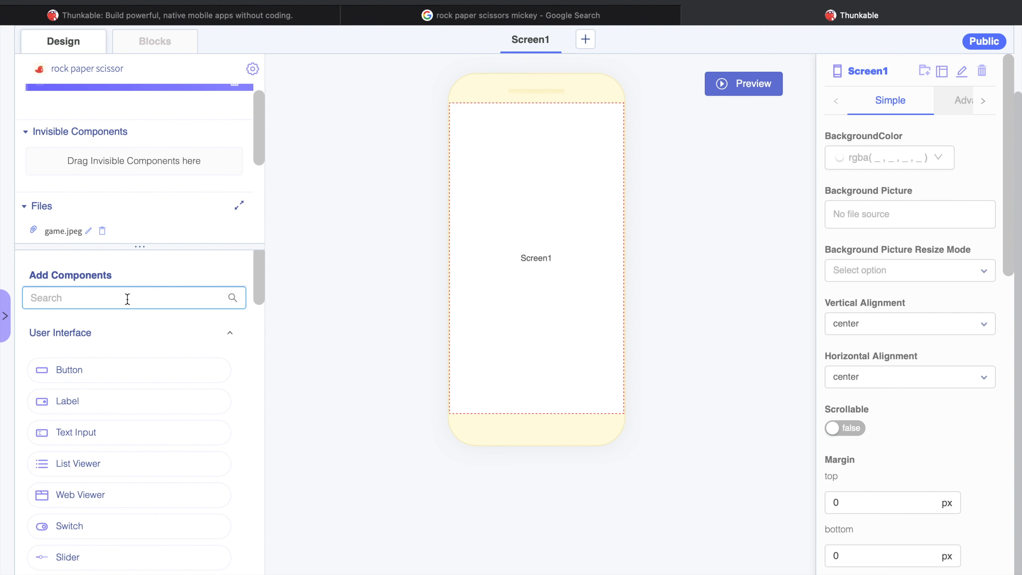
click(448, 240)
scroll(105, 177, up, 1)
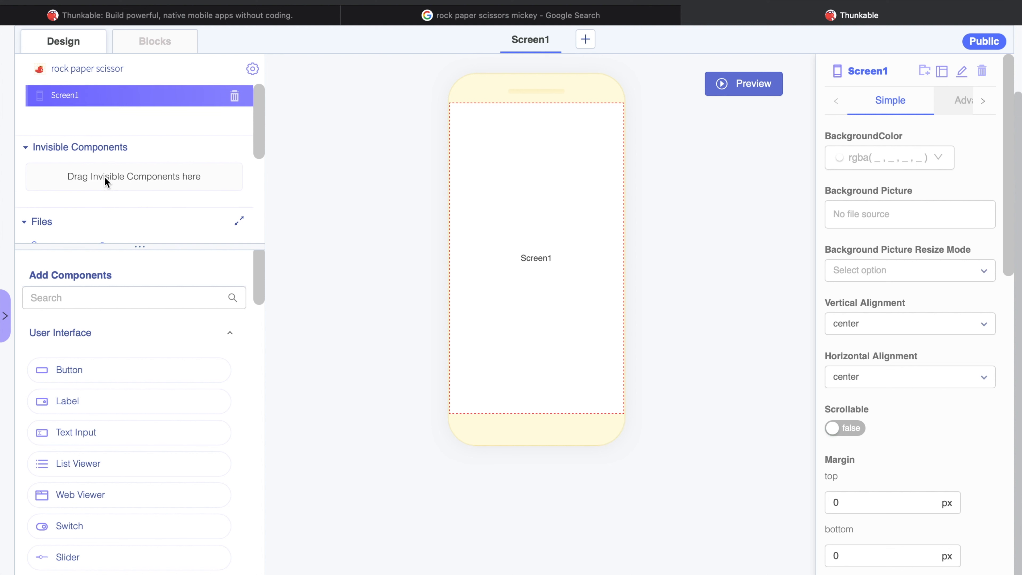
scroll(104, 179, down, 3)
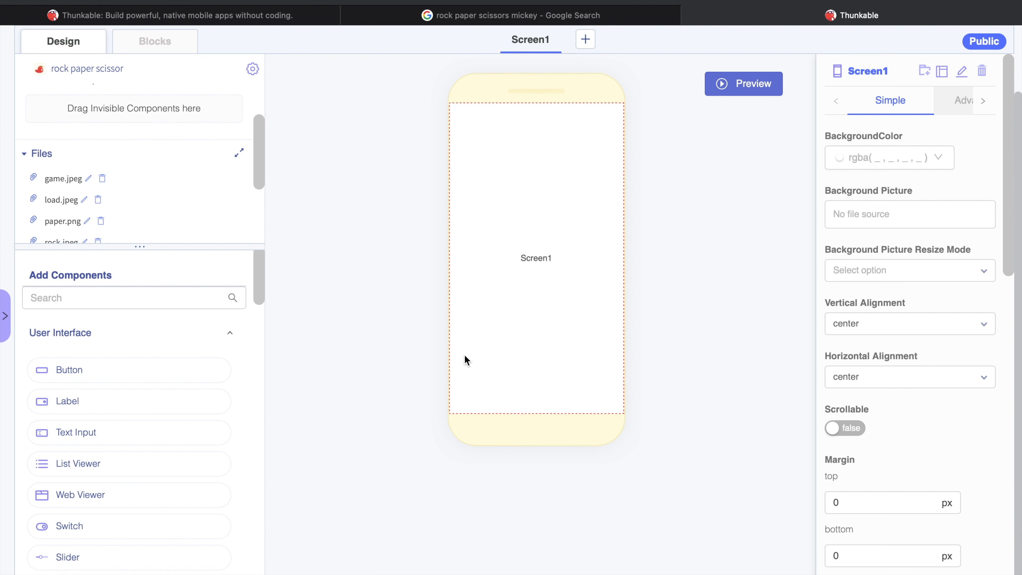
Find the Image component by searching for "image" and add it to Screen1
click(98, 297)
text(image)
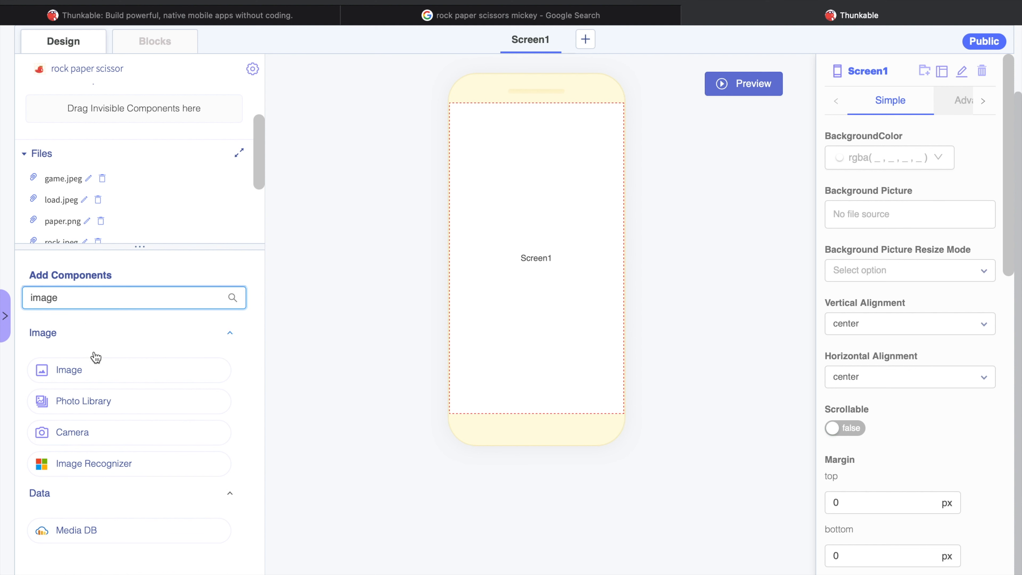
drag(95, 364, 582, 267)
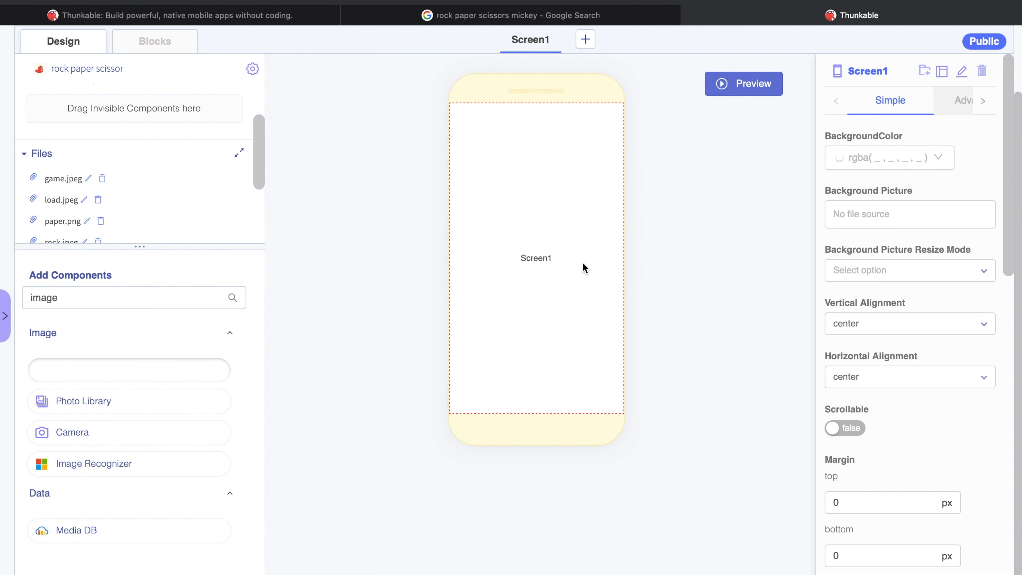
Add a Button component to Screen1, order it below Image1, and clear the component search
drag(82, 302, 9, 295)
text(button)
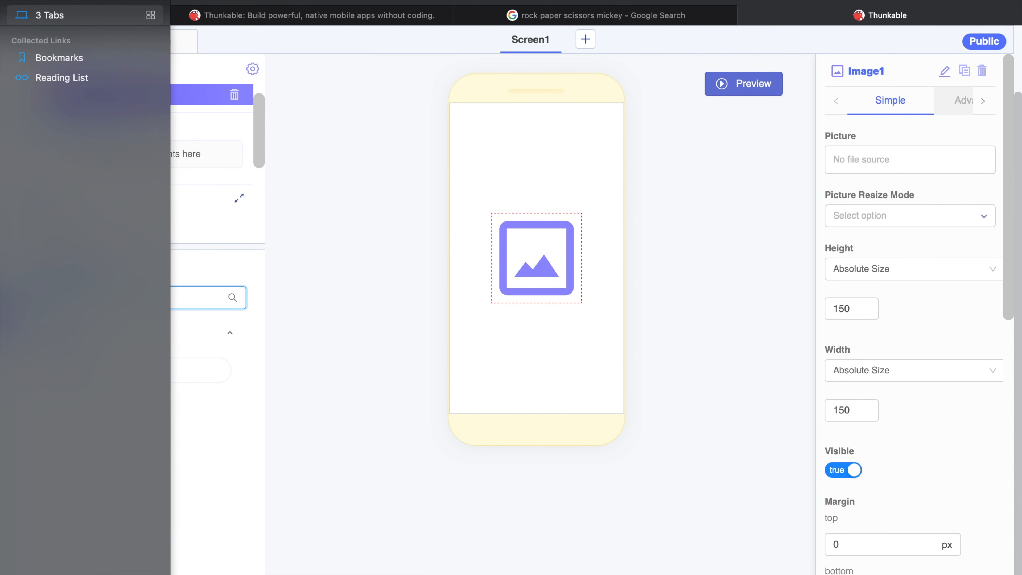
drag(134, 367, 547, 324)
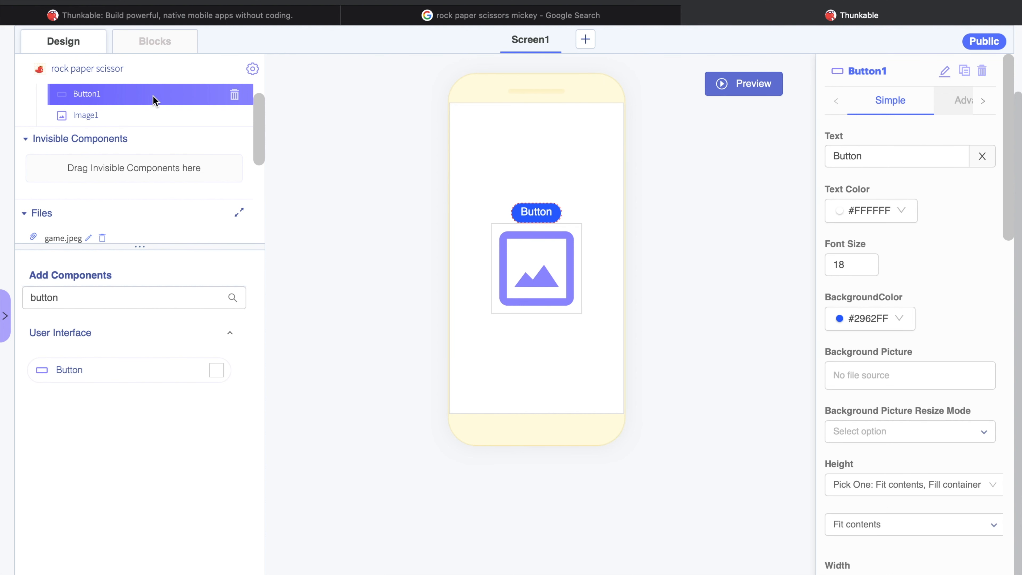
drag(156, 103, 162, 122)
click(157, 300)
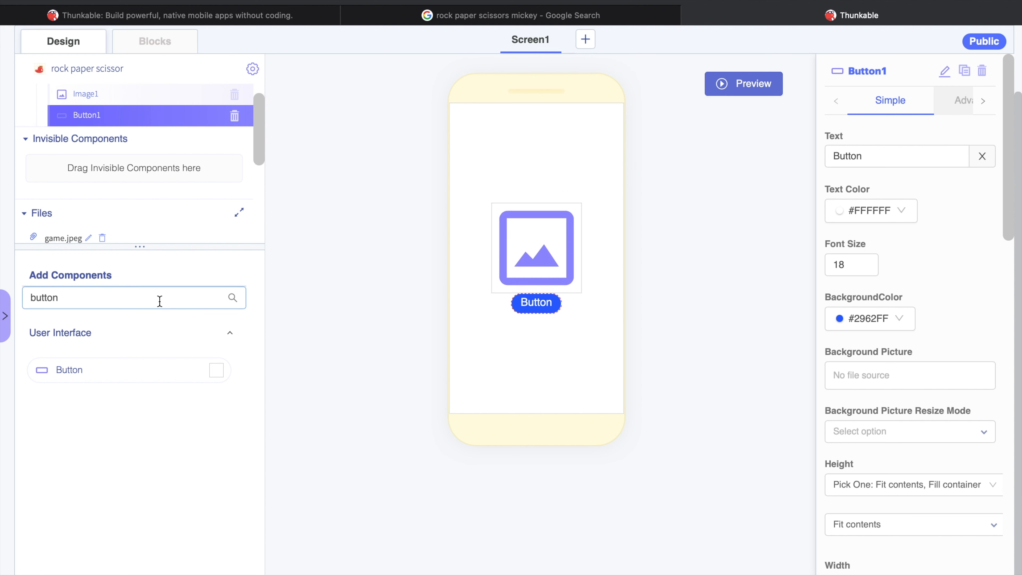
drag(157, 301, 4, 292)
key(BackSpace)
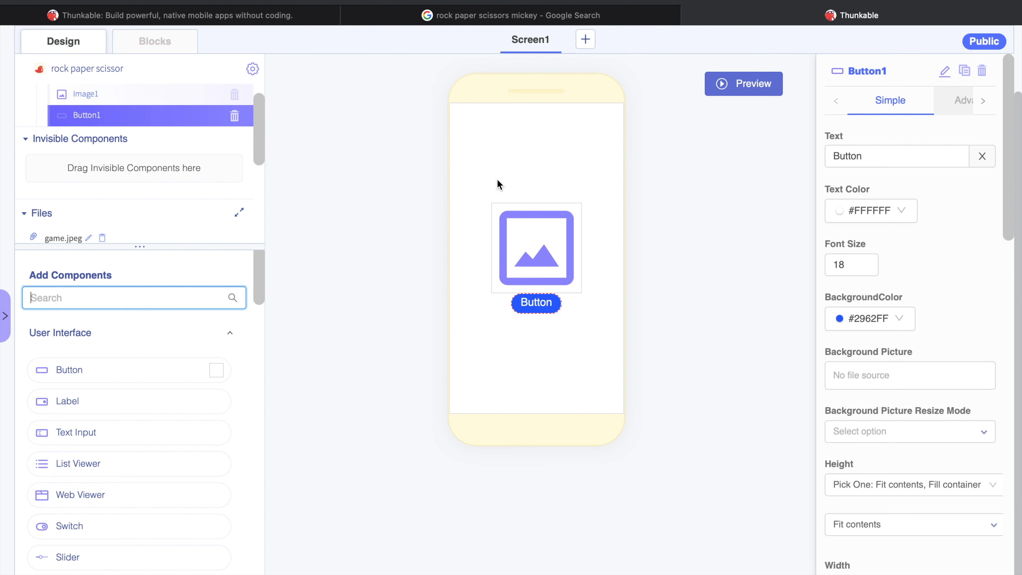
Set Screen1's background color to dark grey, rgba(54, 58, 49, 1)
click(467, 279)
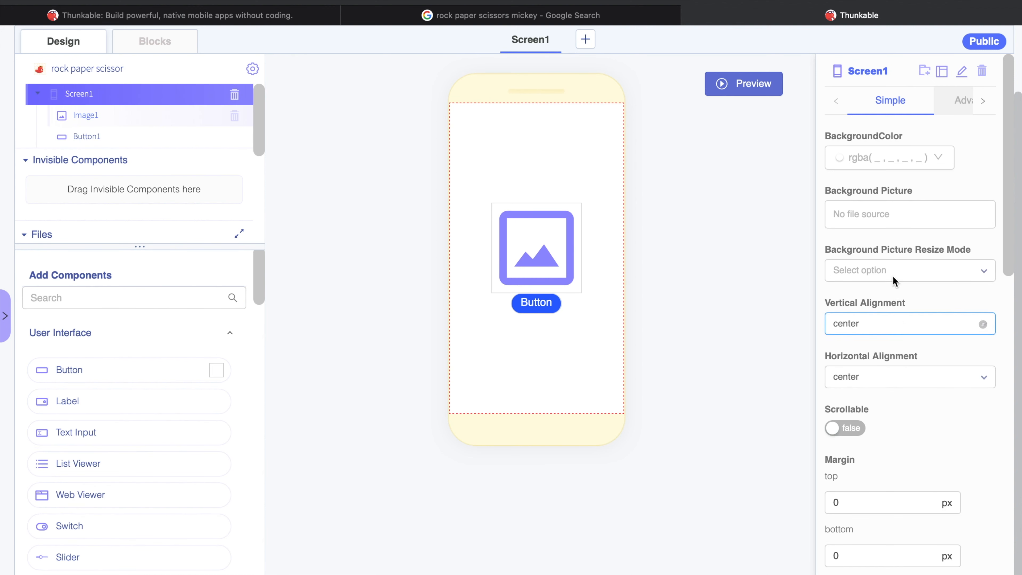
click(878, 162)
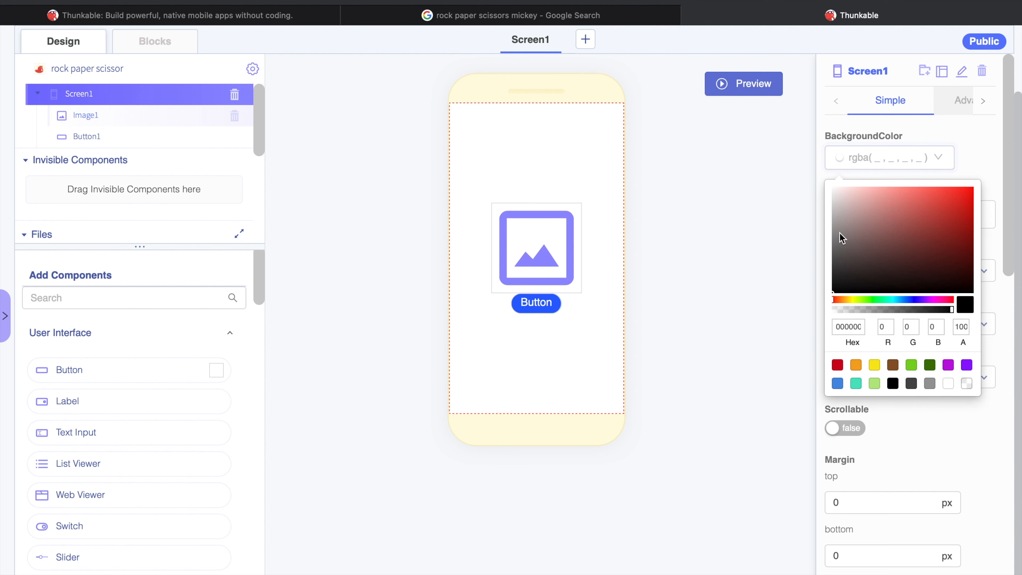
drag(885, 202, 854, 269)
click(756, 264)
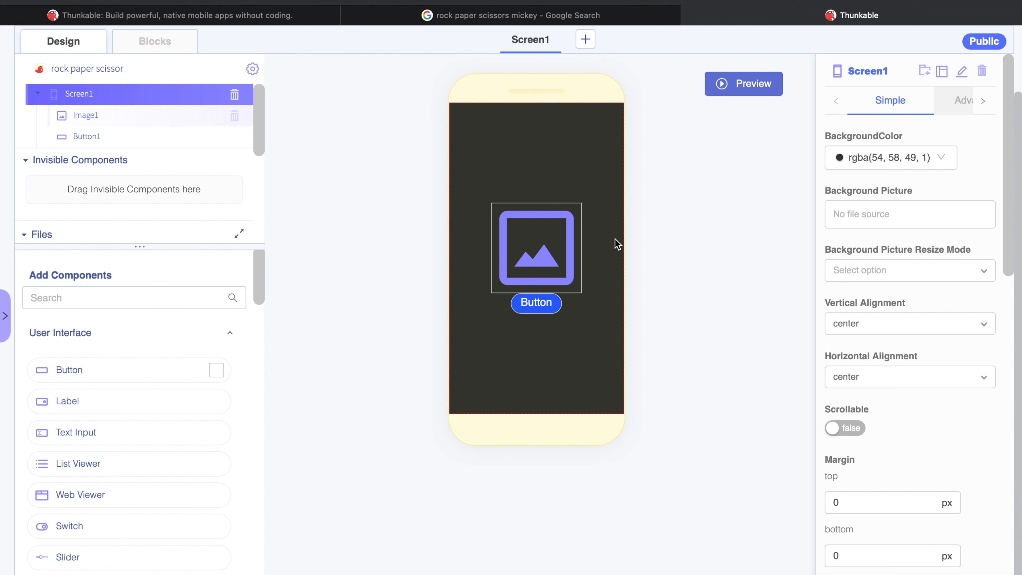
Preview the app to examine the screen's appearance, and close the preview
click(571, 236)
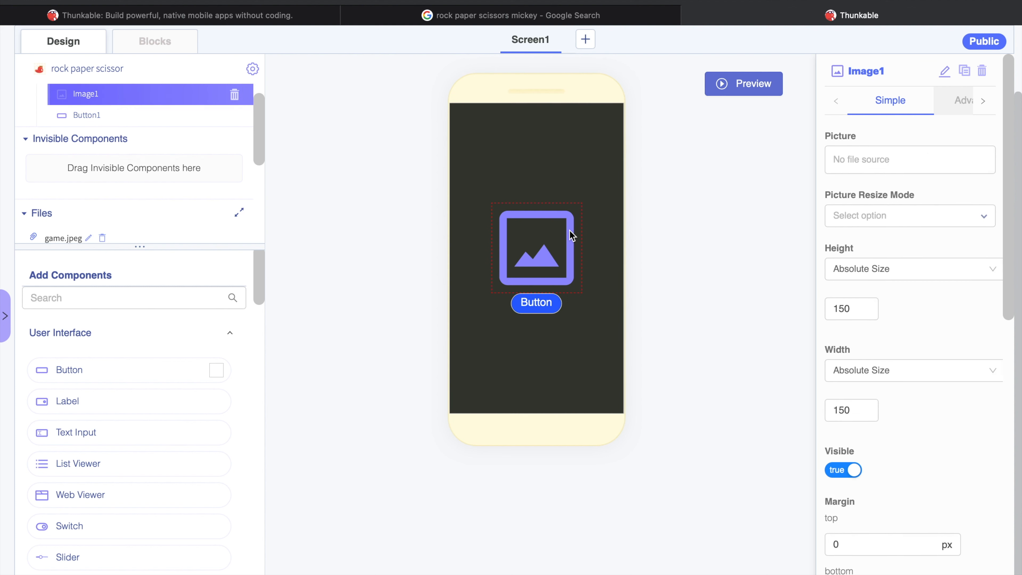
scroll(571, 235, up, 3)
click(582, 79)
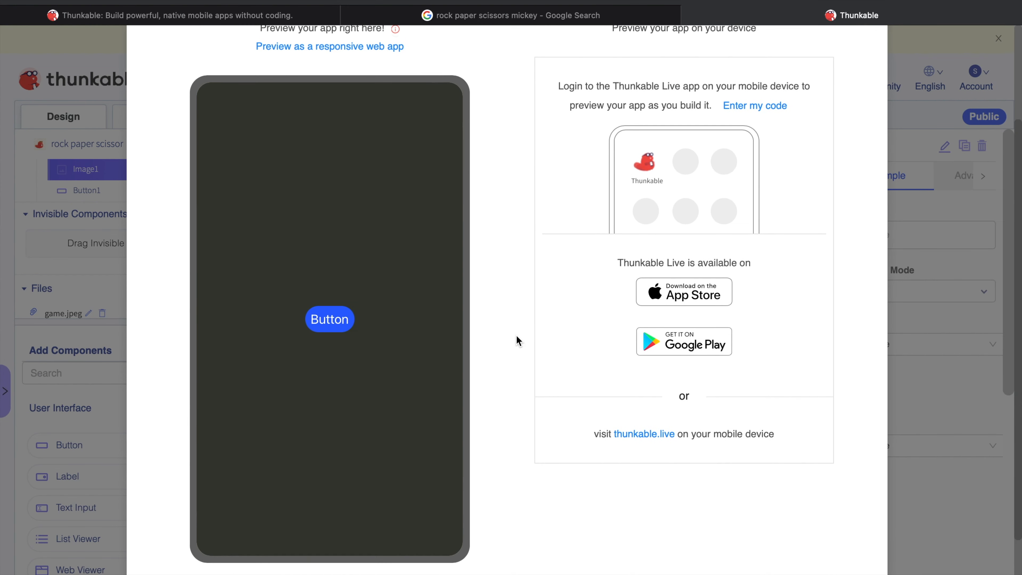
click(867, 107)
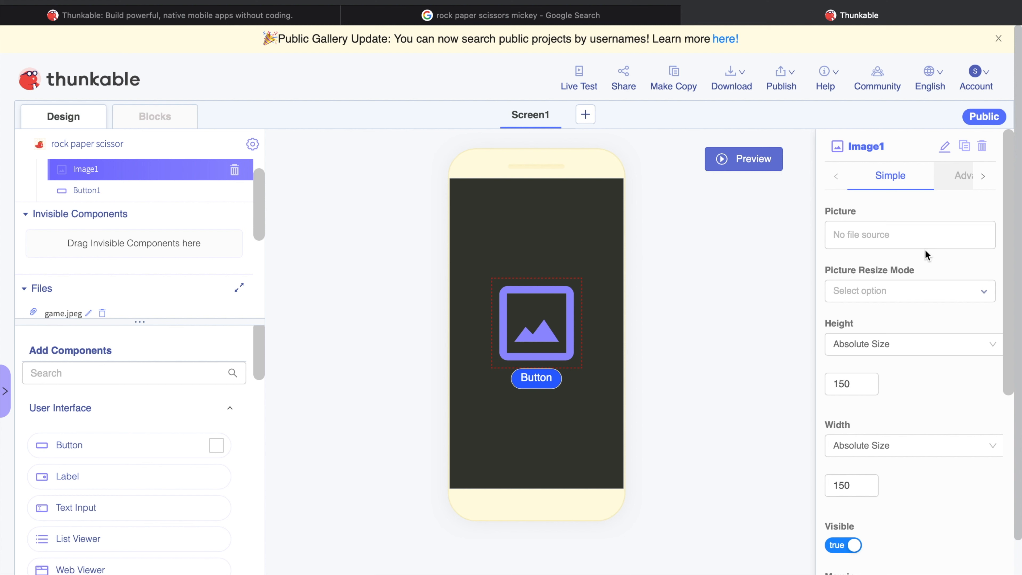
Set the picture of Image1 to game.jpeg
click(911, 238)
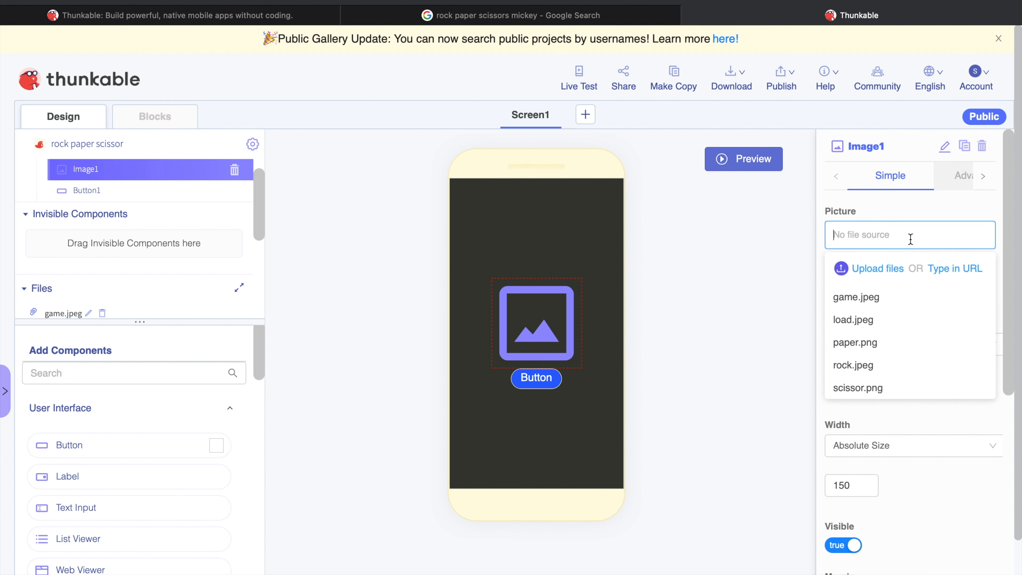
click(878, 298)
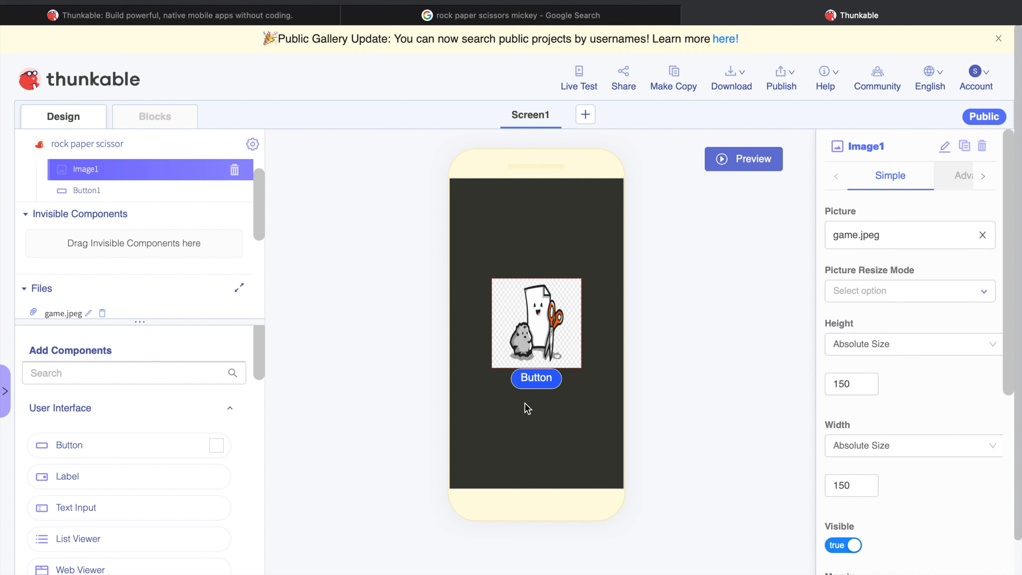
Set the text of Button1 to "Play"
click(161, 193)
scroll(250, 181, down, 2)
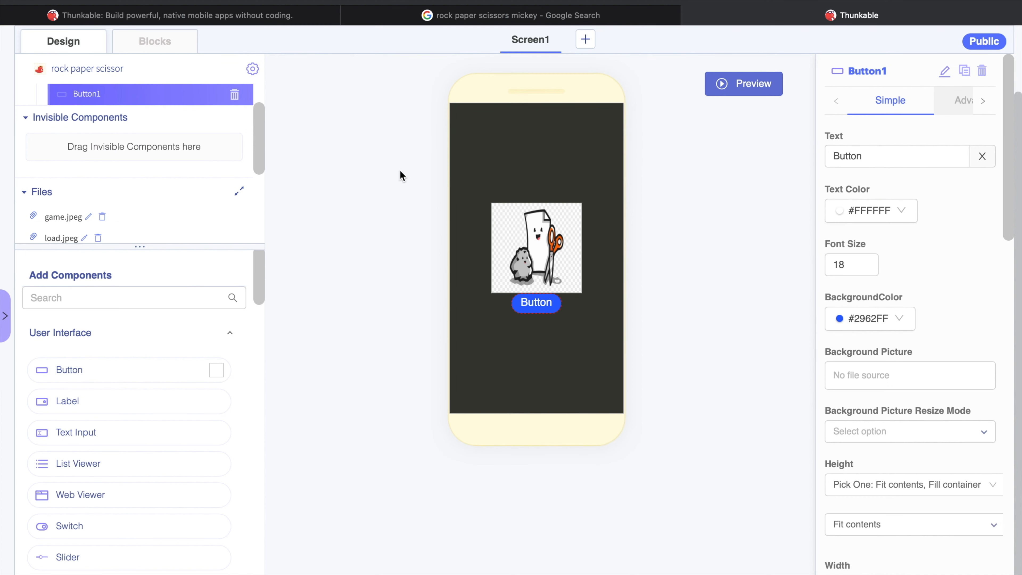
drag(865, 156, 816, 153)
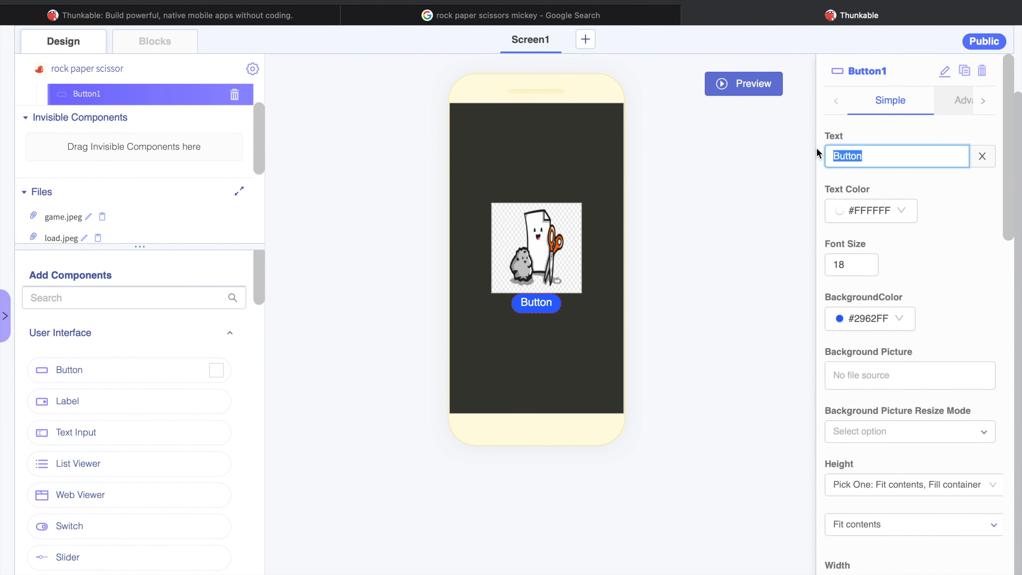
text(Play)
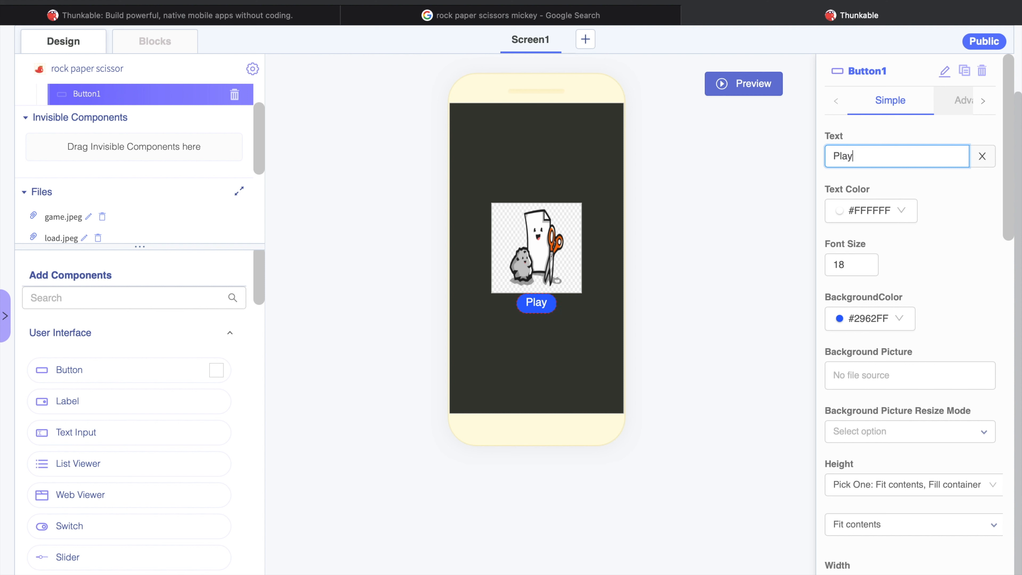
Set the top margin of Button1 to 10 px
scroll(944, 297, down, 2)
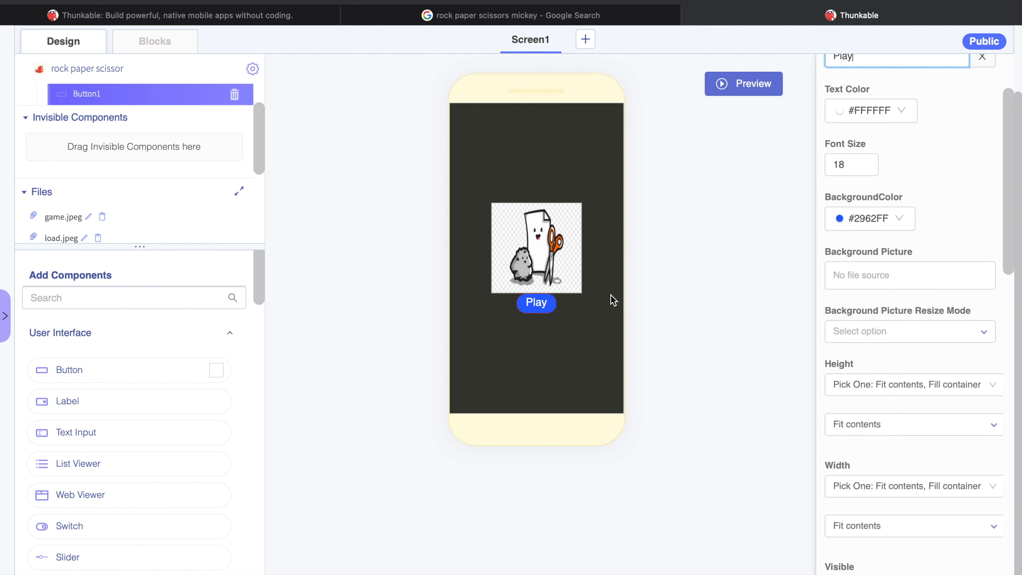
scroll(917, 456, down, 5)
click(891, 389)
drag(892, 389, 805, 390)
text(1)
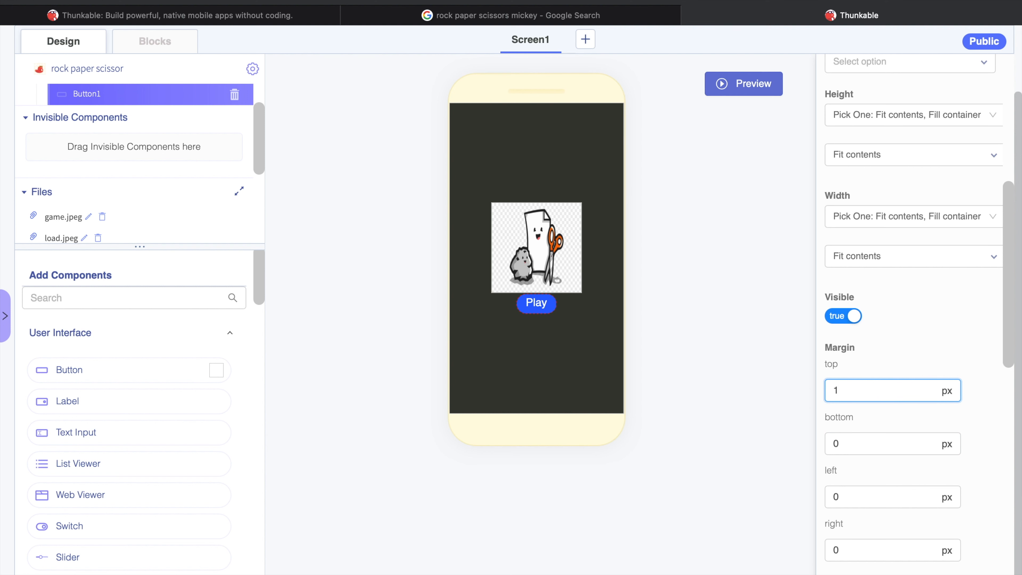
text(0)
click(739, 398)
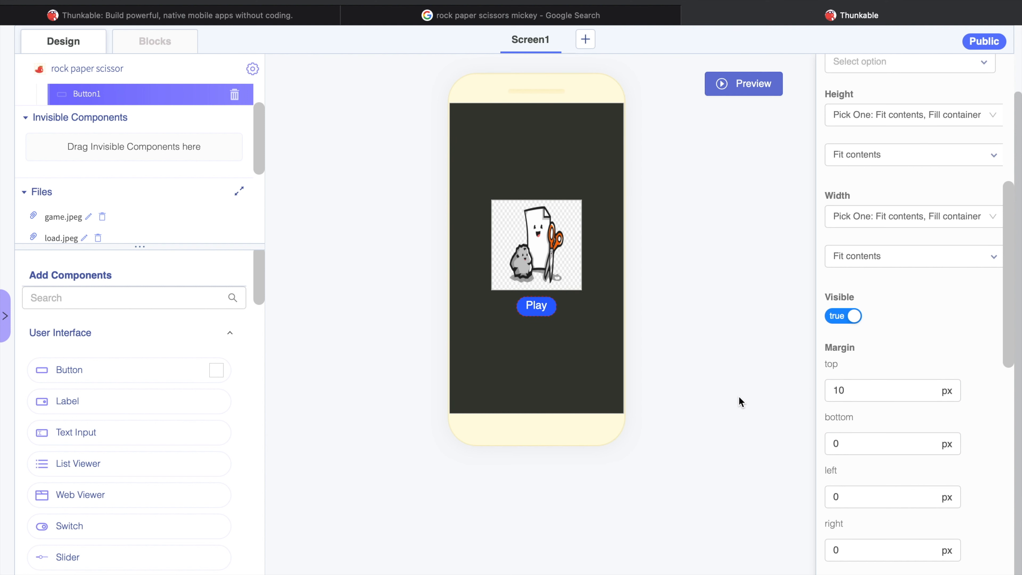
Switch Screen1 from its design to the blocks editor and show the available variable blocks
scroll(667, 413, up, 2)
scroll(874, 439, up, 10)
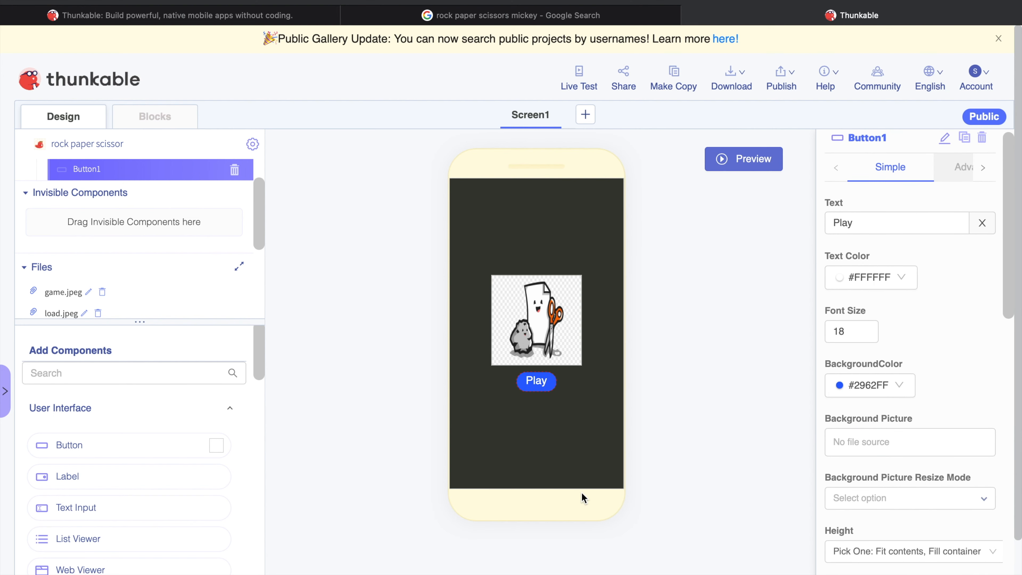
scroll(218, 193, up, 2)
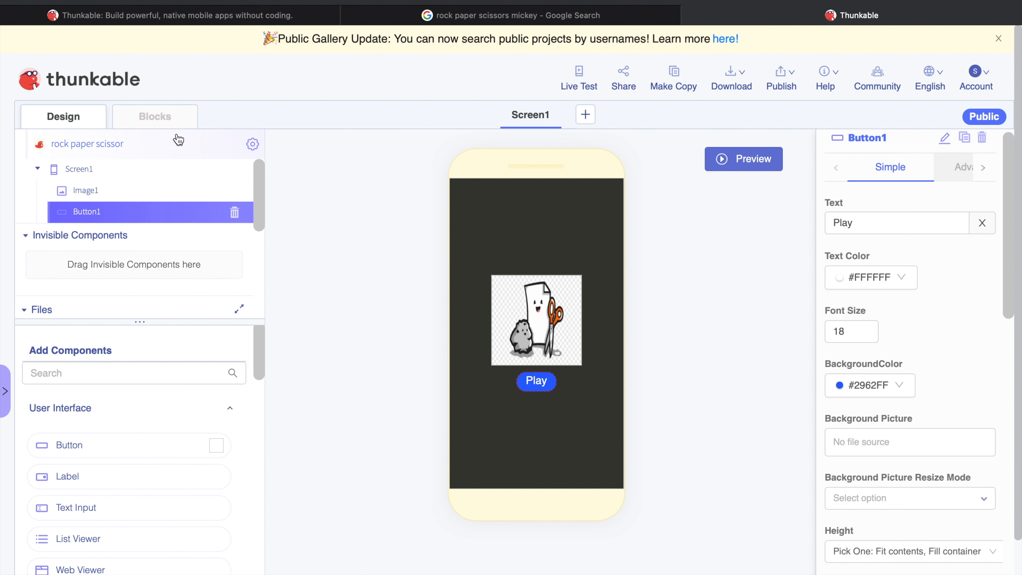
click(173, 124)
click(84, 125)
click(141, 118)
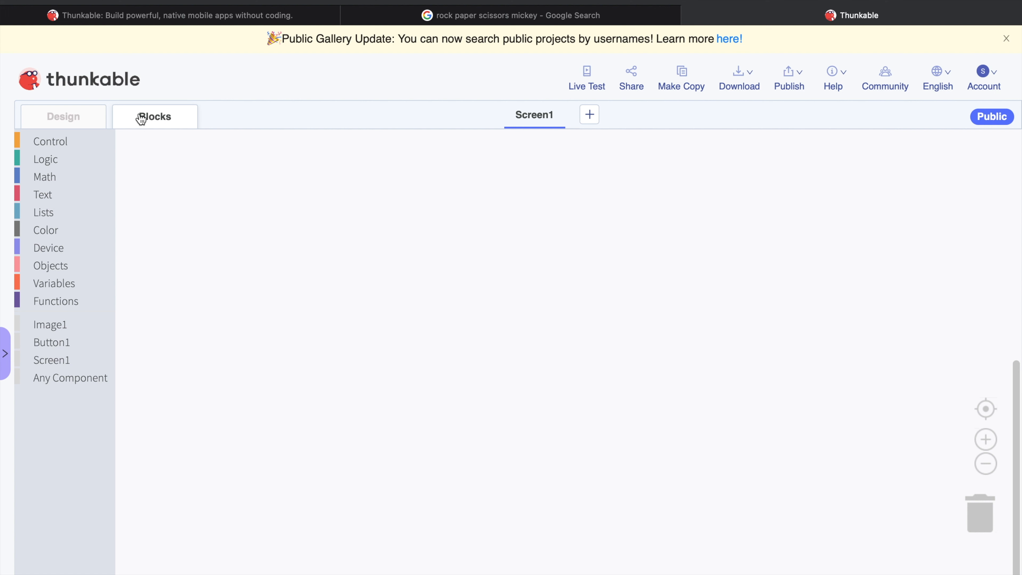
click(55, 284)
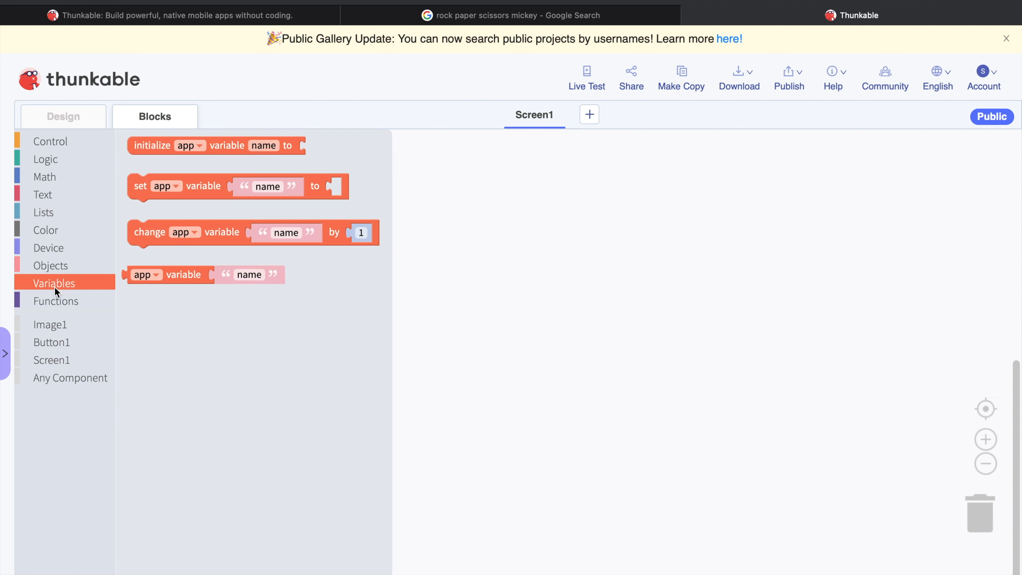